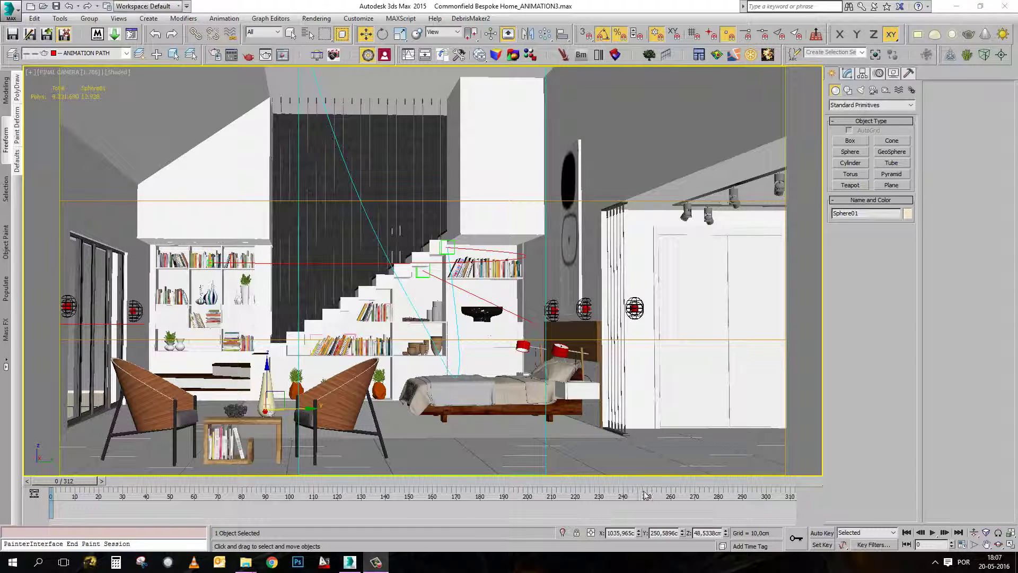
# - Check the frame rate and animation length in the time configuration
pyautogui.click(962, 544)
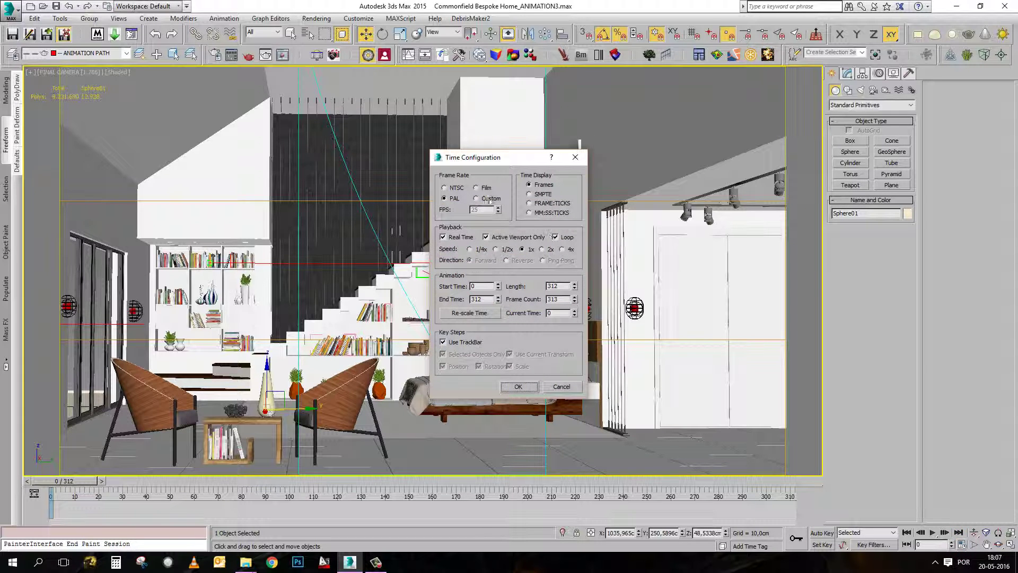
pyautogui.click(575, 156)
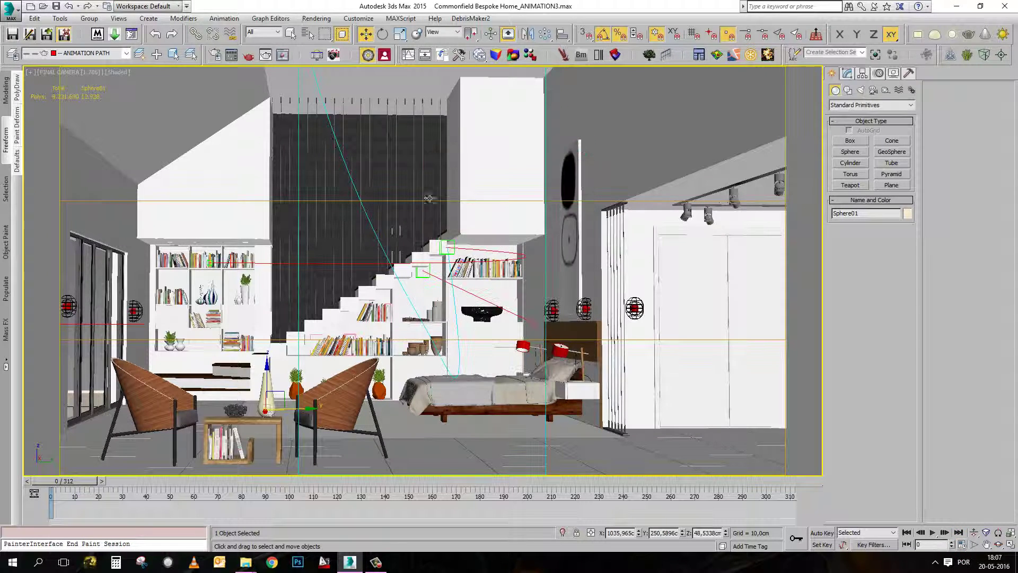
# - Open the Make Preview settings for creating a preview animation of the viewport
pyautogui.click(60, 19)
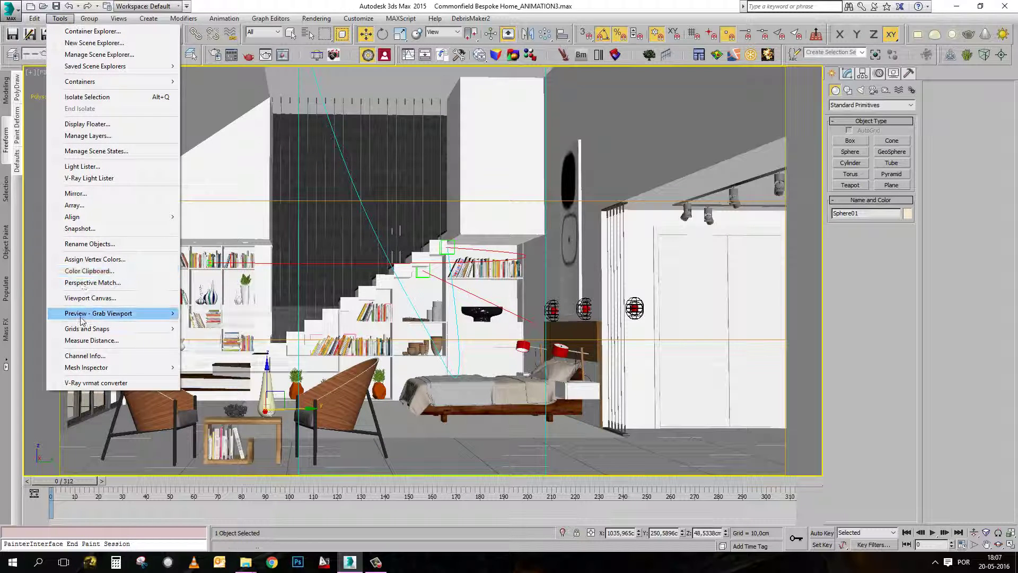
pyautogui.moveTo(105, 314)
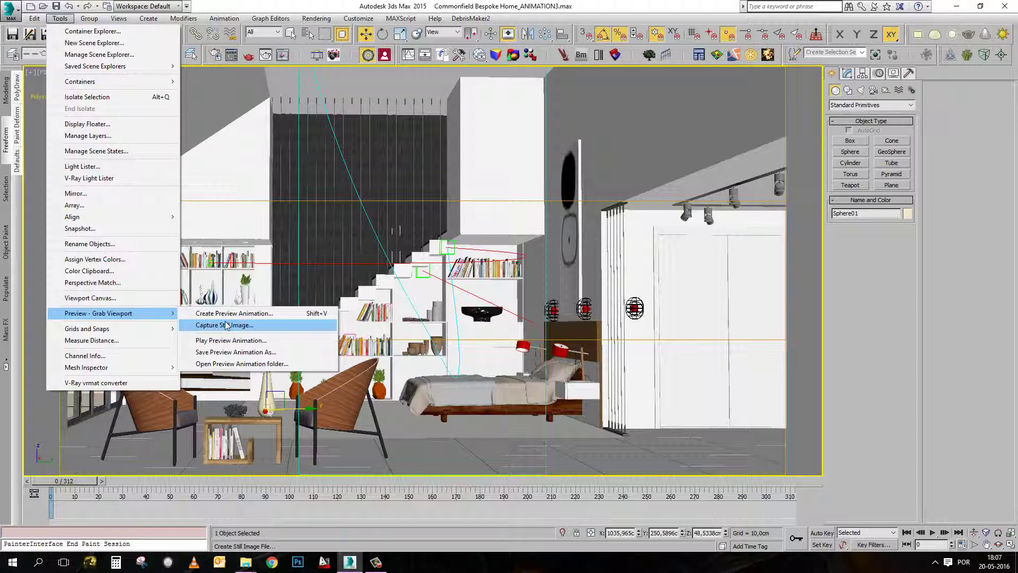
pyautogui.moveTo(470, 18)
pyautogui.click(494, 31)
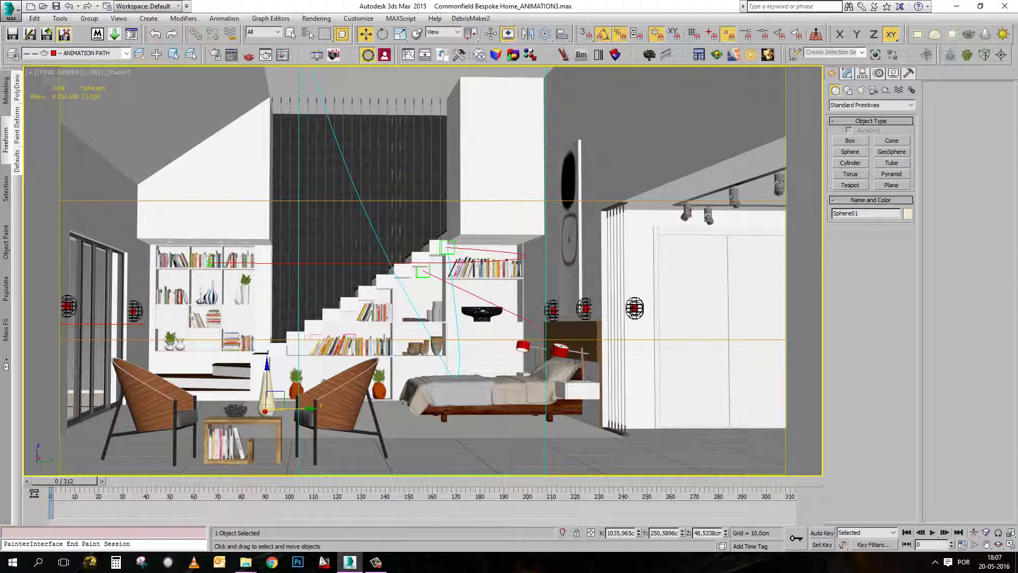
pyautogui.click(60, 19)
pyautogui.click(318, 6)
pyautogui.click(60, 19)
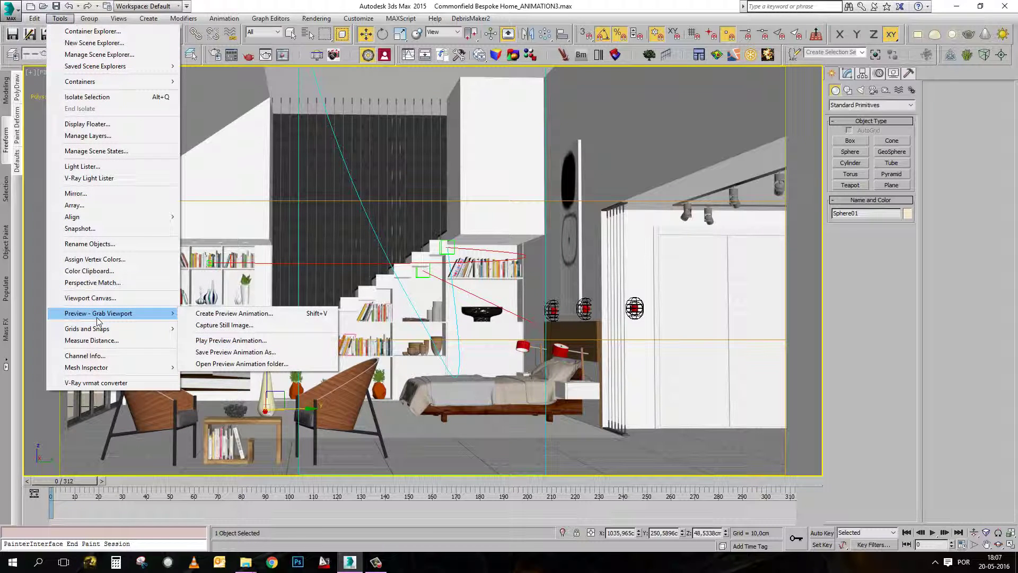
pyautogui.click(246, 318)
pyautogui.moveTo(480, 116); pyautogui.dragTo(353, 118)
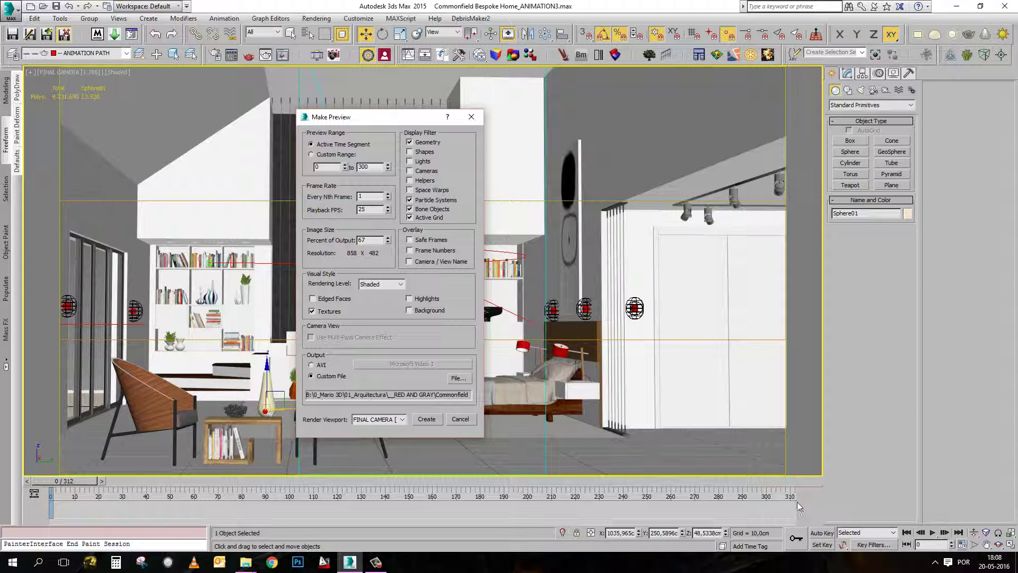
pyautogui.moveTo(341, 118); pyautogui.dragTo(339, 78)
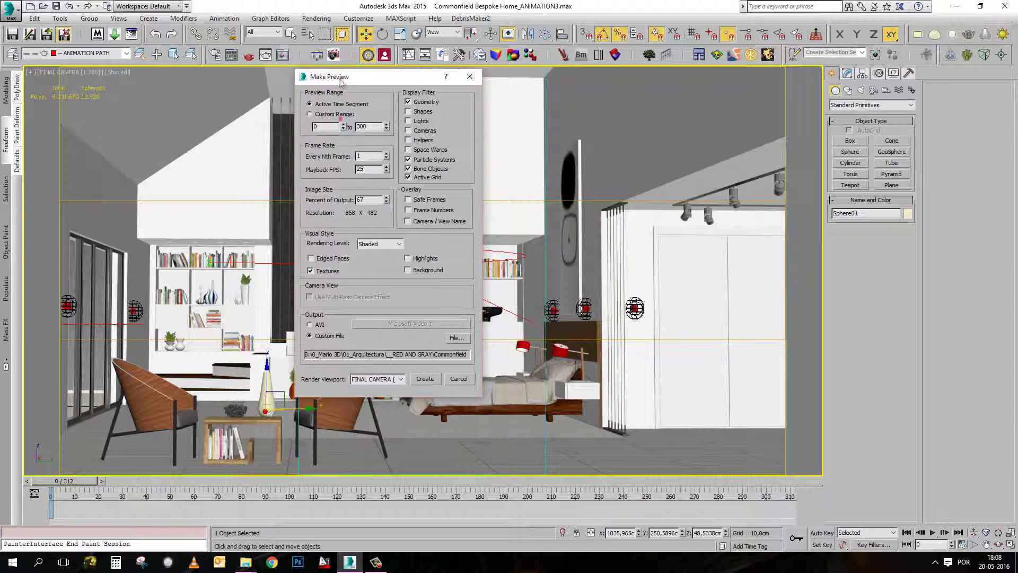
# - Set the preview range to Active Time Segment
pyautogui.click(337, 114)
pyautogui.click(316, 105)
pyautogui.moveTo(382, 79); pyautogui.dragTo(350, 115)
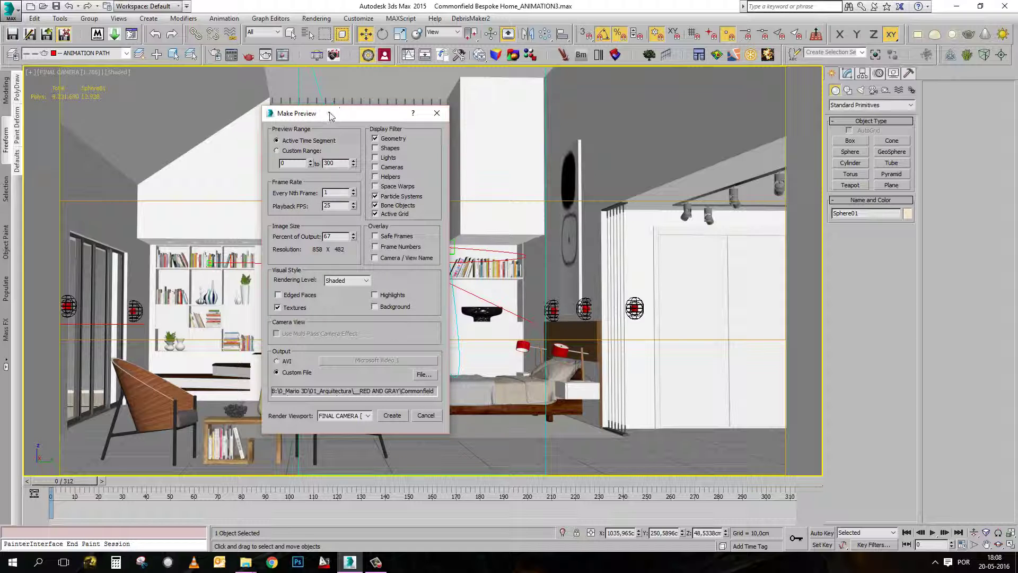
pyautogui.moveTo(330, 116); pyautogui.dragTo(351, 100)
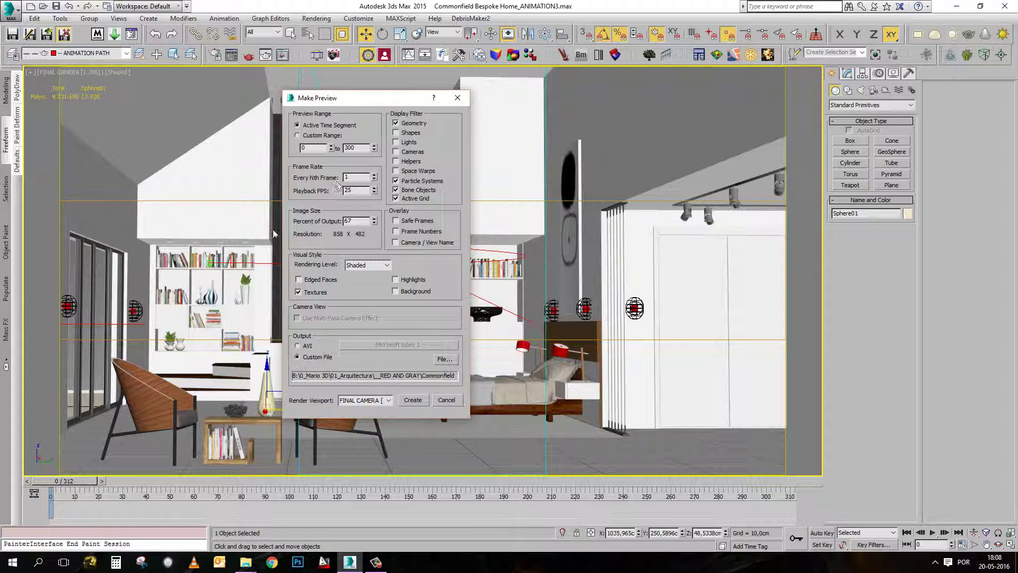
# - Try preview image sizes of 100 and 50 percent of output
pyautogui.doubleClick(353, 221)
pyautogui.write('100')
pyautogui.press('Tab')
pyautogui.press('Tab')
pyautogui.click(345, 220)
pyautogui.write('50')
pyautogui.press('Return')
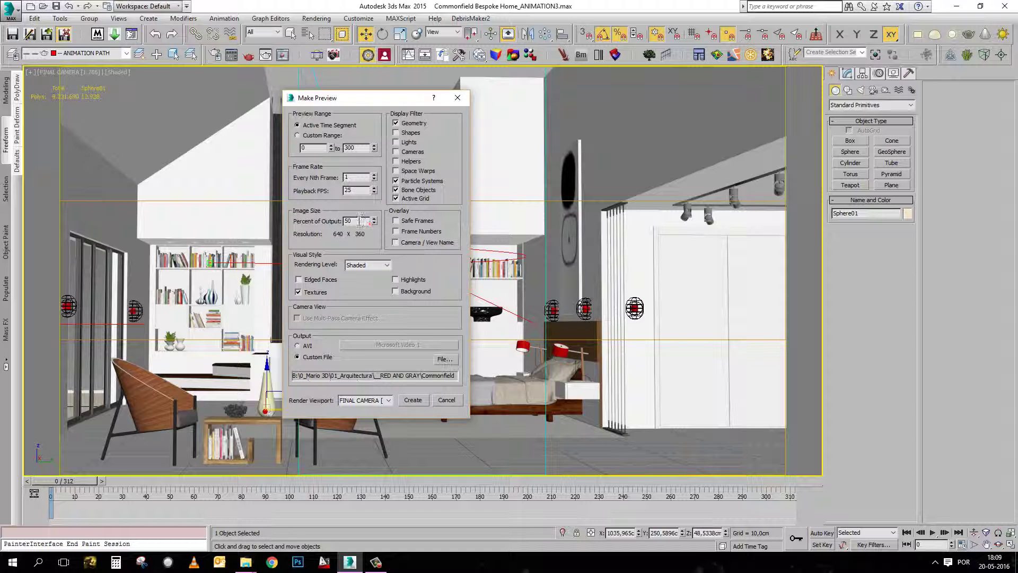
# - Set the preview's image size to 100 percent of output
pyautogui.doubleClick(350, 220)
pyautogui.write('100')
pyautogui.moveTo(366, 101); pyautogui.dragTo(370, 100)
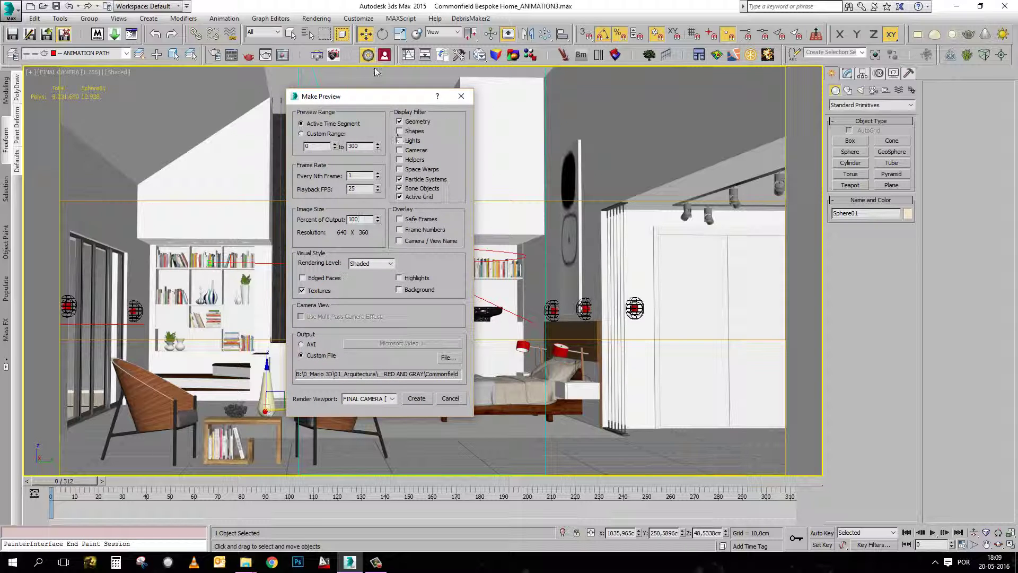
pyautogui.moveTo(353, 101); pyautogui.dragTo(445, 31)
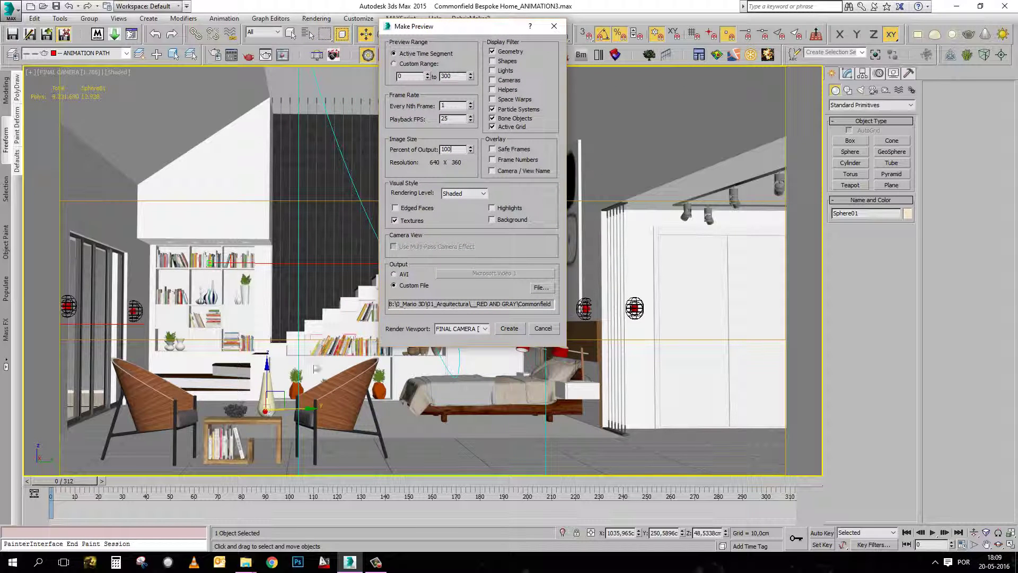
# - Exclude particle systems, bone objects and the active grid from the preview's display filter
pyautogui.click(501, 109)
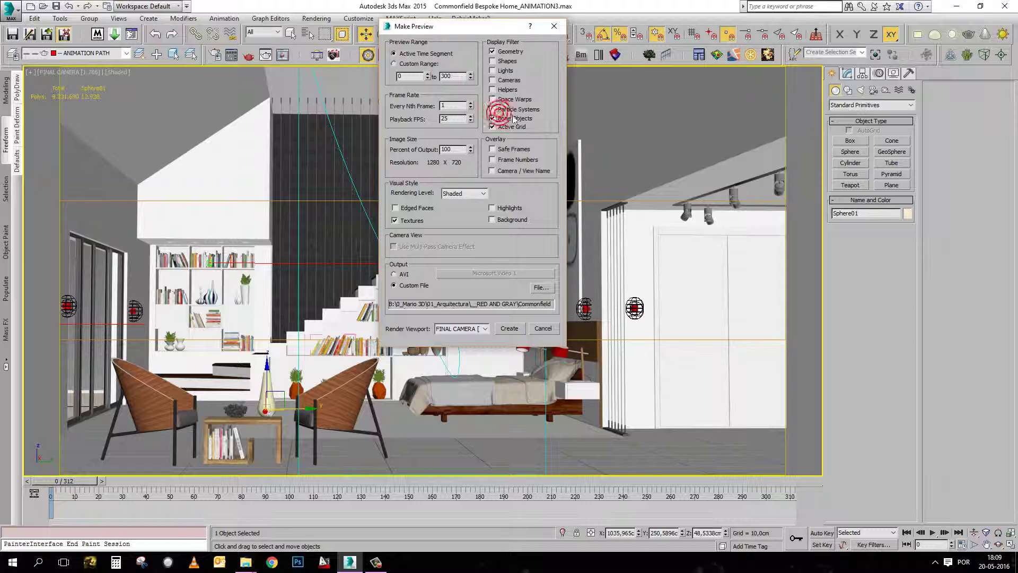
pyautogui.click(499, 118)
pyautogui.click(501, 127)
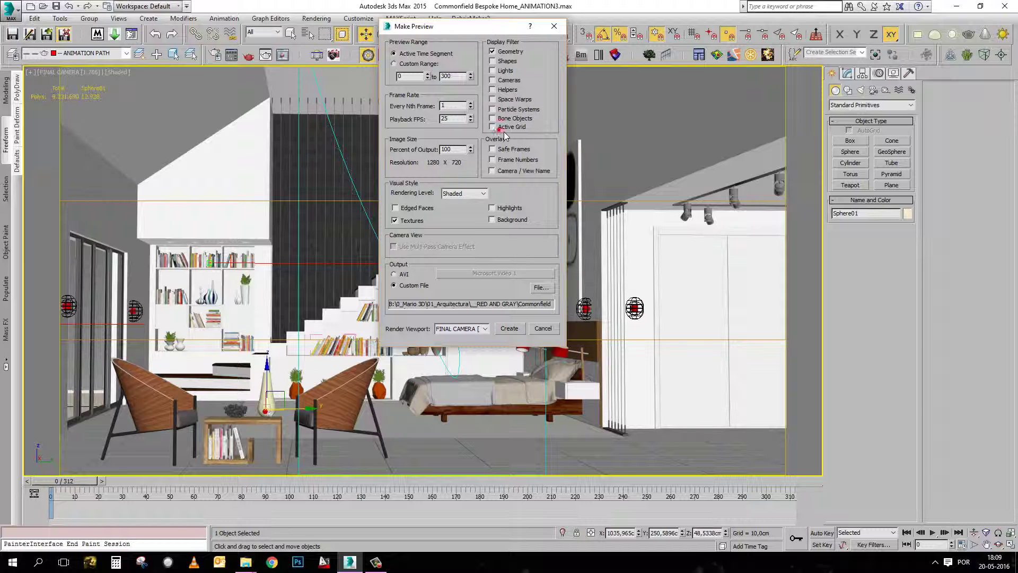
# - Try including shapes and lights in the preview's display filter, leaving only geometry enabled
pyautogui.click(501, 62)
pyautogui.moveTo(419, 31); pyautogui.dragTo(701, 36)
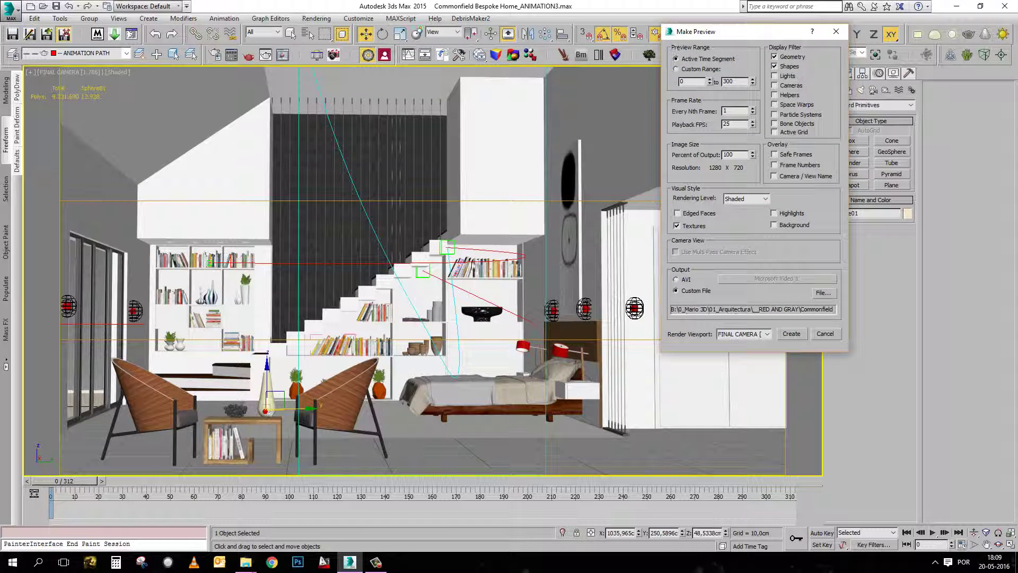
pyautogui.click(774, 66)
pyautogui.click(774, 76)
pyautogui.click(775, 76)
pyautogui.moveTo(731, 32); pyautogui.dragTo(671, 31)
pyautogui.click(727, 63)
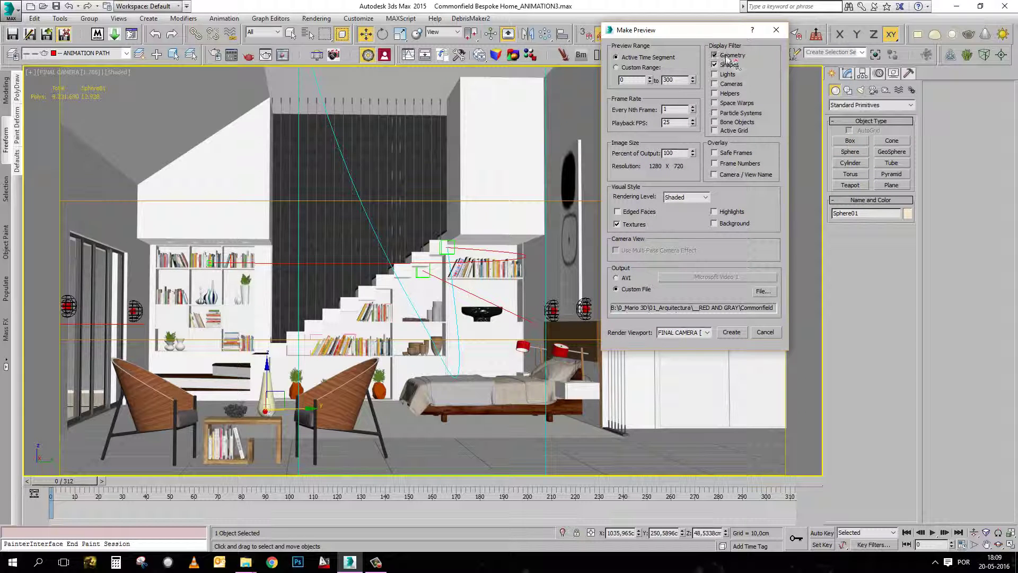
pyautogui.click(728, 65)
pyautogui.moveTo(638, 31); pyautogui.dragTo(620, 29)
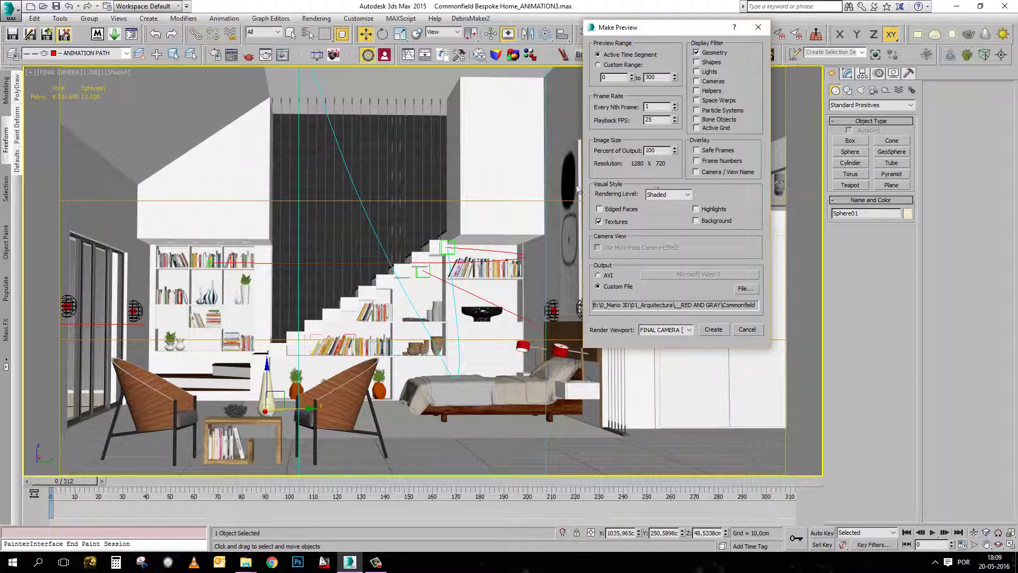
# - Try the Realistic rendering level for the preview and return it to Shaded
pyautogui.click(653, 195)
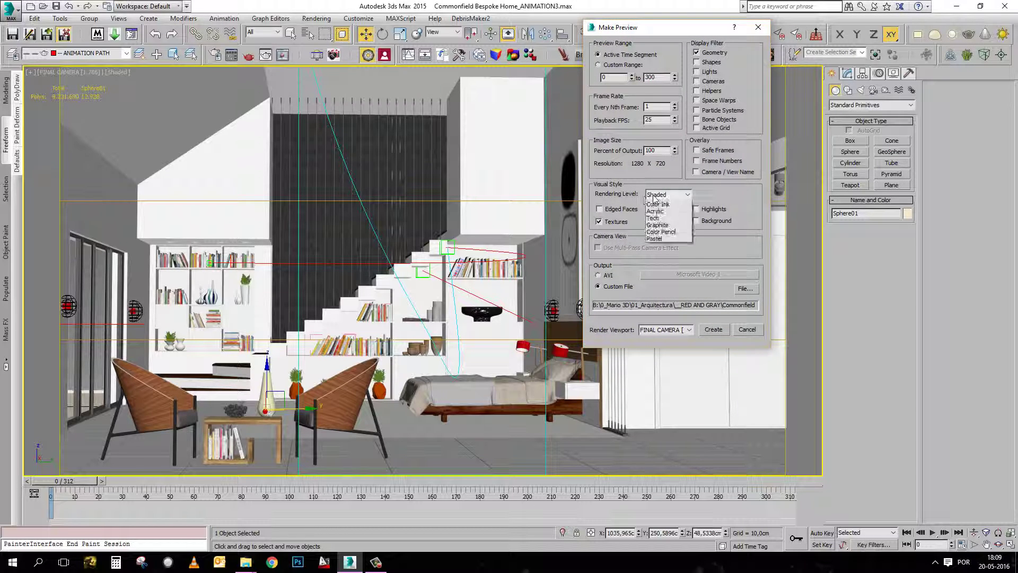
pyautogui.click(618, 194)
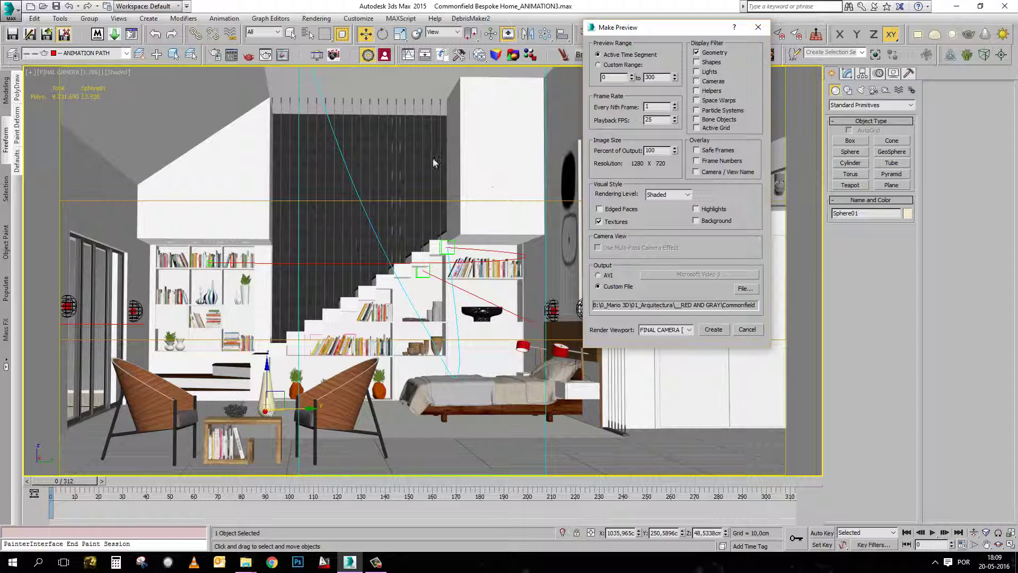
pyautogui.click(662, 197)
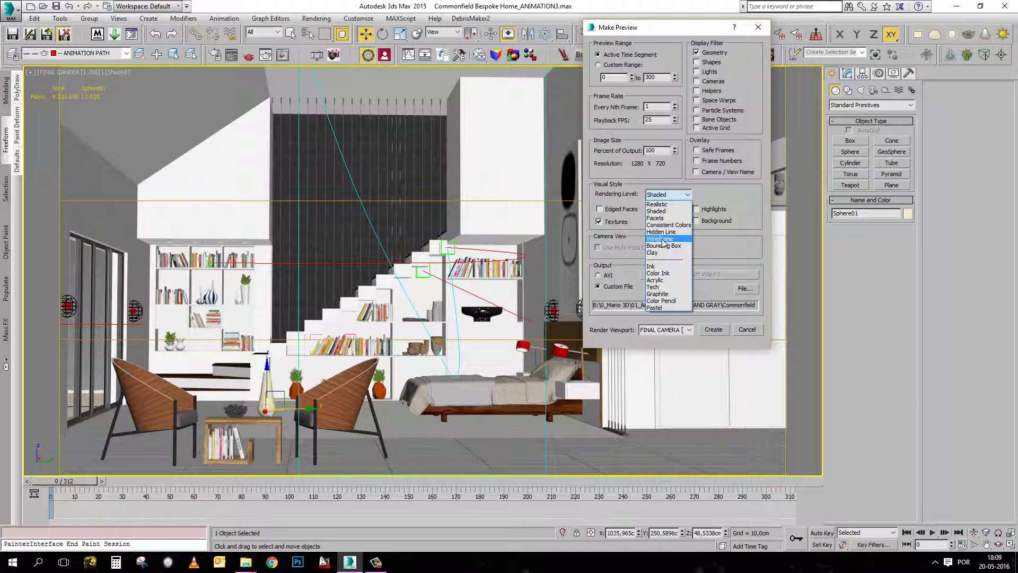
pyautogui.click(657, 211)
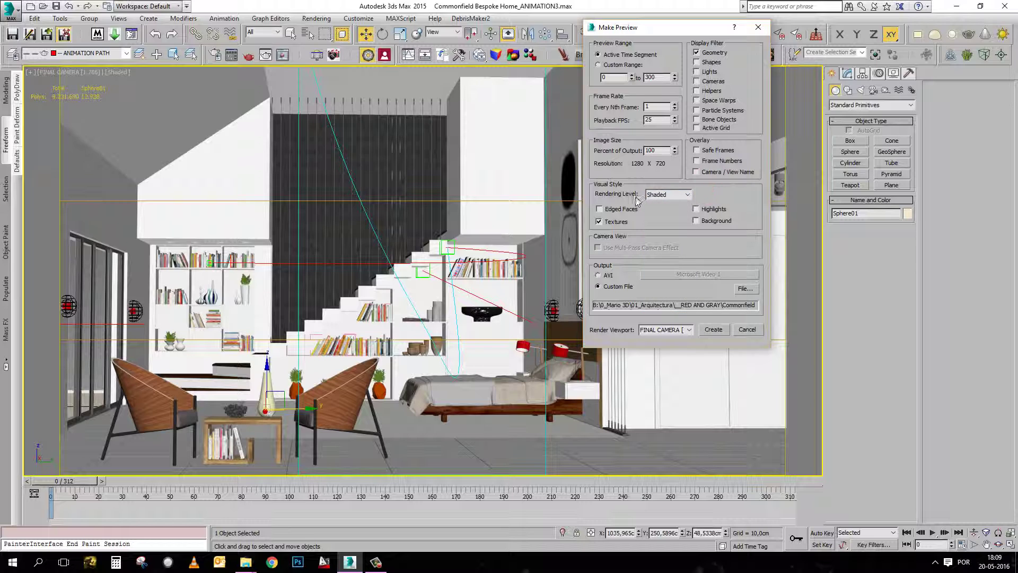
pyautogui.click(654, 195)
pyautogui.click(654, 194)
pyautogui.click(664, 205)
pyautogui.click(669, 195)
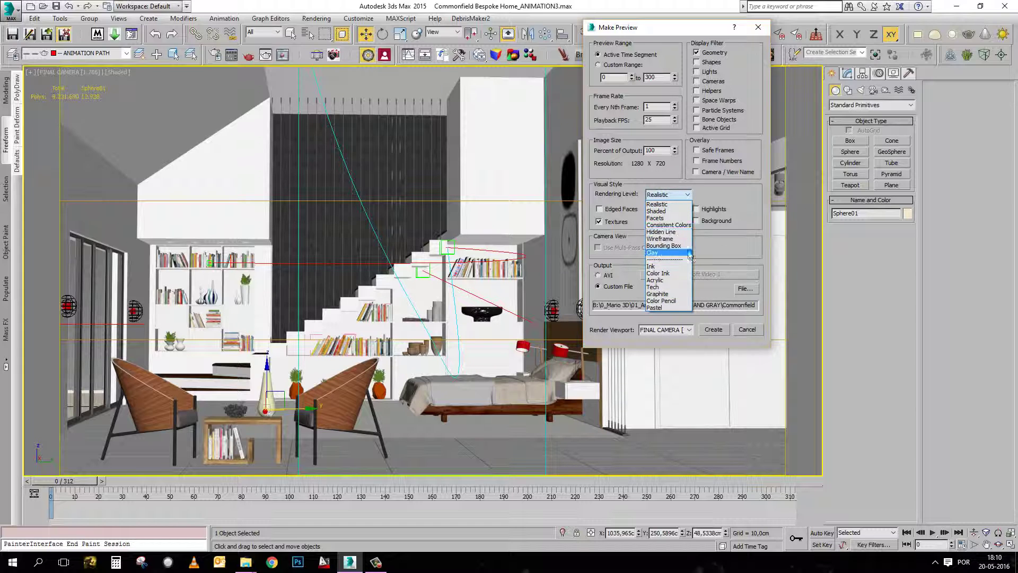
pyautogui.click(656, 211)
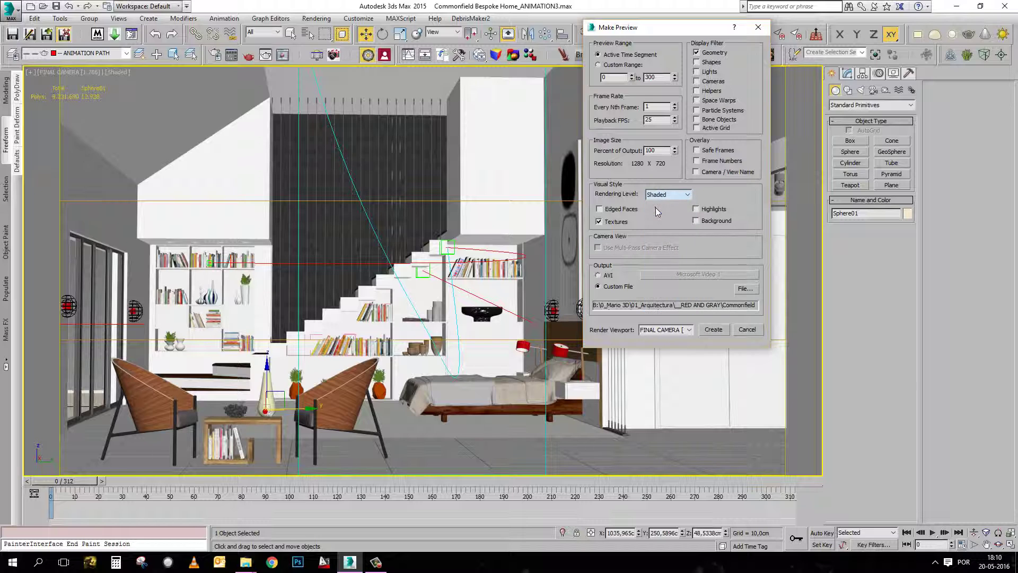
# - Try toggling edged faces, highlights, background and textures in the preview's visual style, restoring each option
pyautogui.click(615, 211)
pyautogui.click(619, 211)
pyautogui.click(725, 212)
pyautogui.click(725, 212)
pyautogui.click(705, 220)
pyautogui.click(705, 220)
pyautogui.click(599, 222)
pyautogui.click(608, 223)
# - Switch the preview output to AVI and open its Microsoft Video 1 codec settings
pyautogui.moveTo(652, 31); pyautogui.dragTo(474, 46)
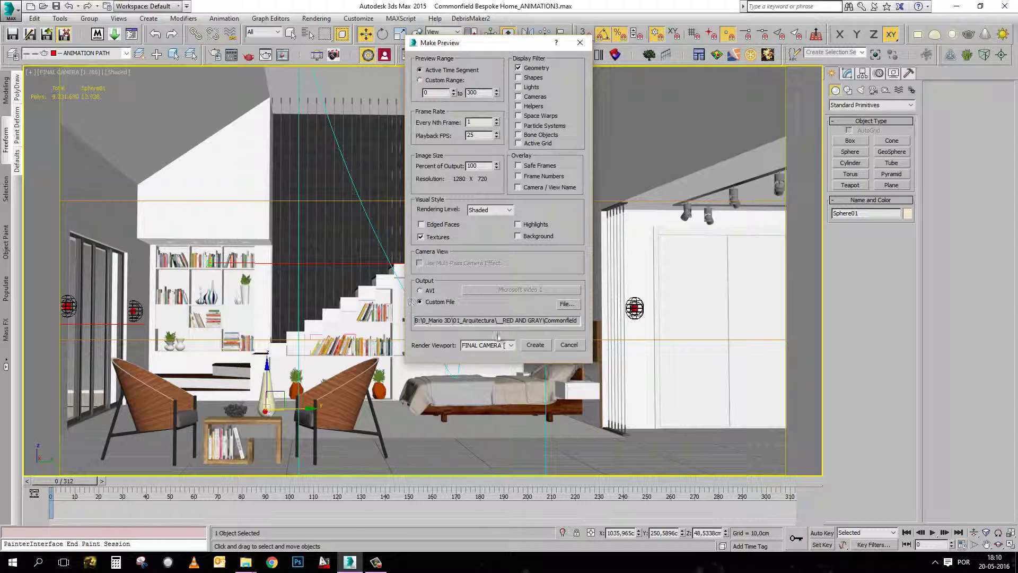
pyautogui.click(424, 290)
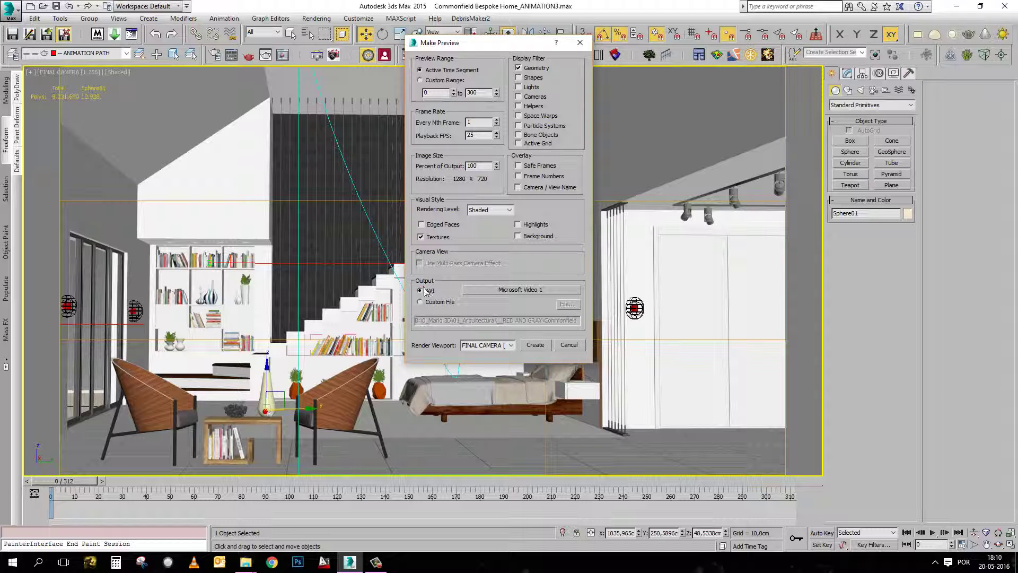
pyautogui.click(508, 290)
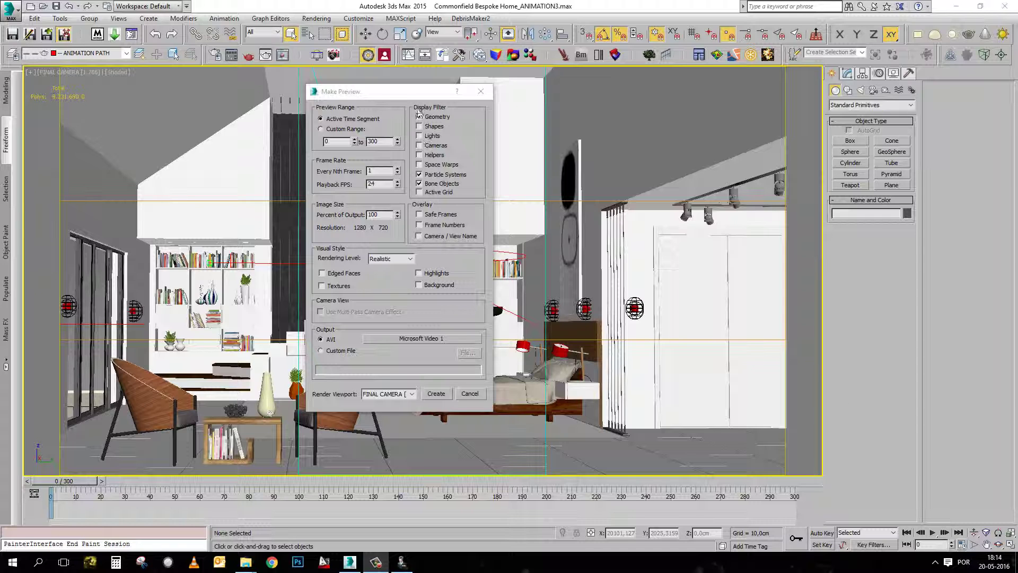
# - Exclude particle systems and bone objects from the display filter of the 24 FPS preview
pyautogui.moveTo(389, 96); pyautogui.dragTo(319, 98)
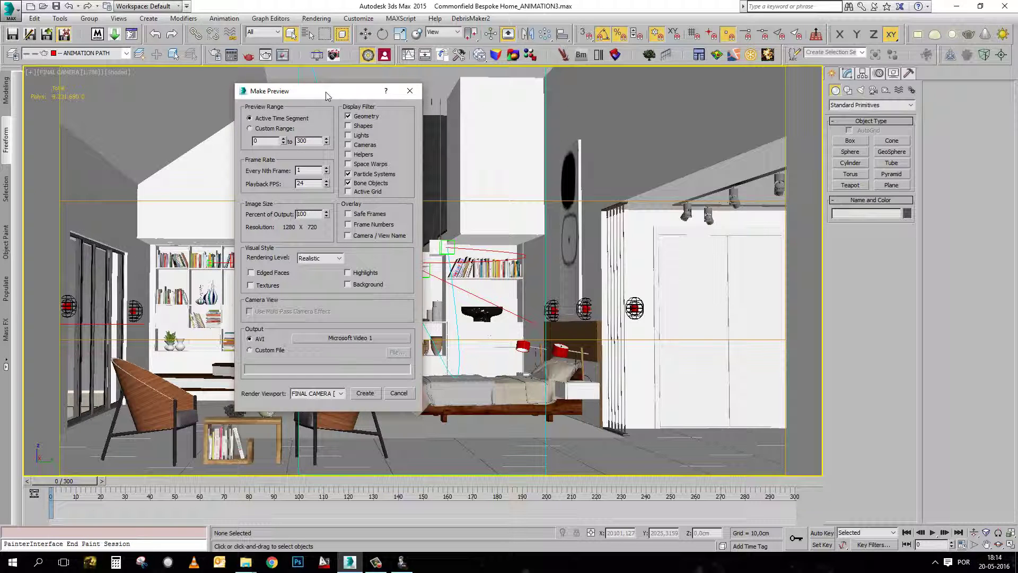
pyautogui.moveTo(326, 92); pyautogui.dragTo(356, 100)
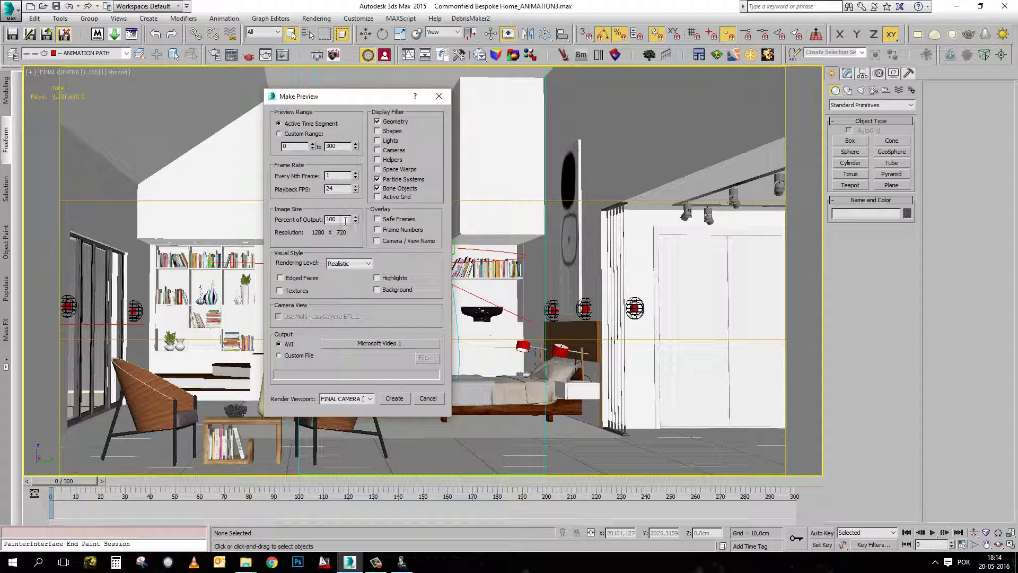
pyautogui.doubleClick(328, 220)
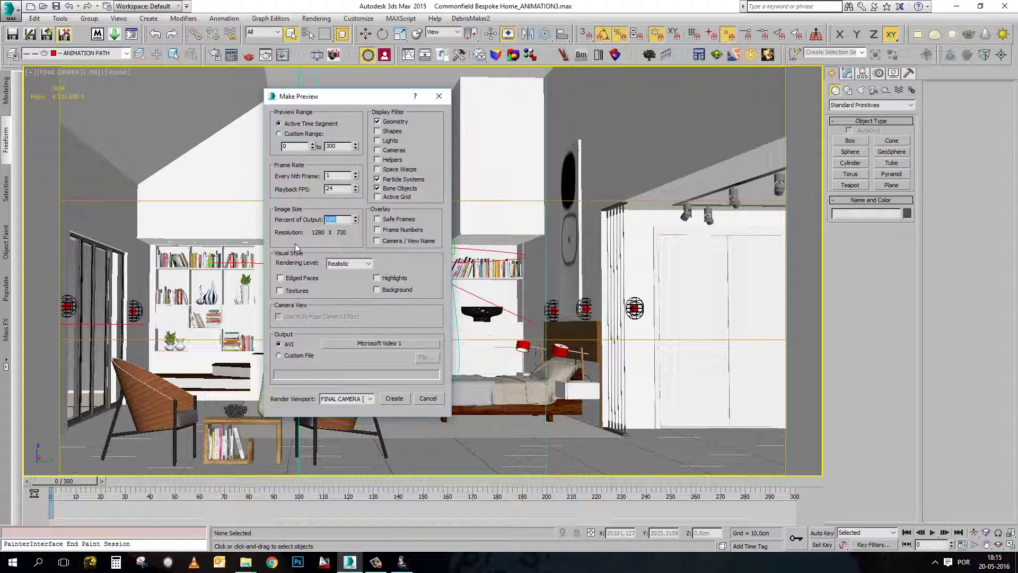
pyautogui.click(402, 180)
pyautogui.click(400, 188)
pyautogui.moveTo(339, 103); pyautogui.dragTo(387, 72)
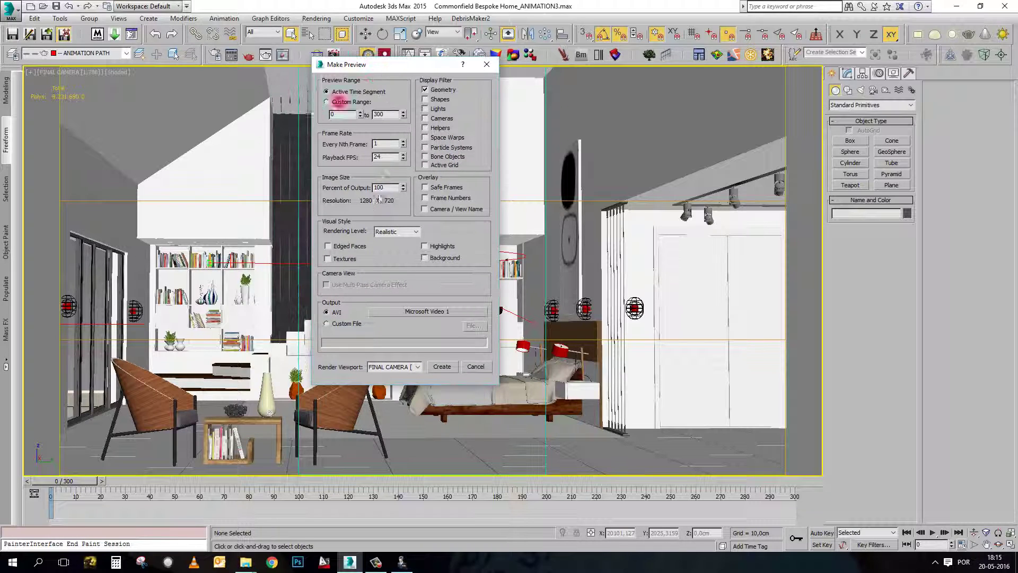
pyautogui.doubleClick(391, 187)
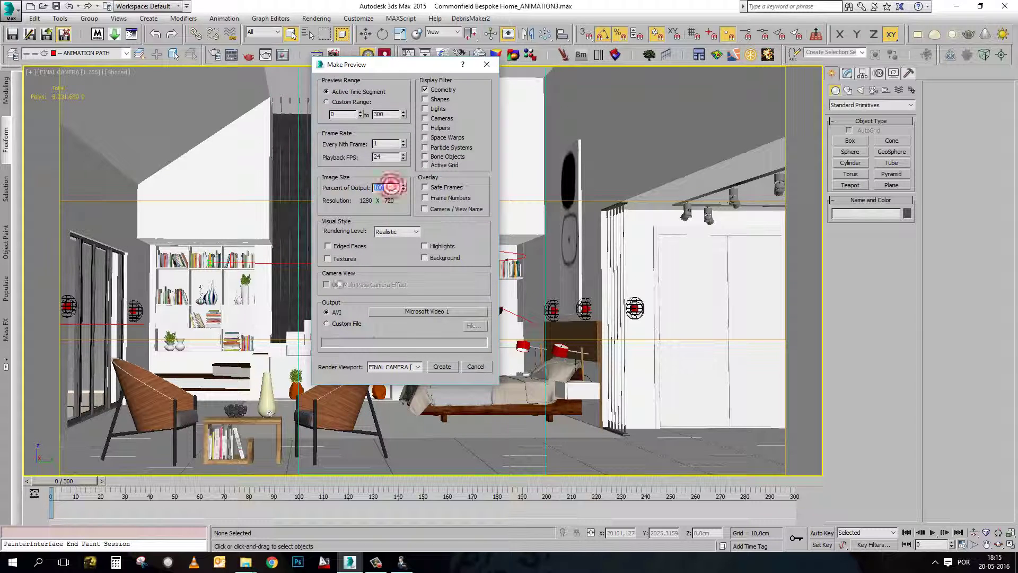
# - Switch the preview output from AVI to a custom file
pyautogui.click(335, 325)
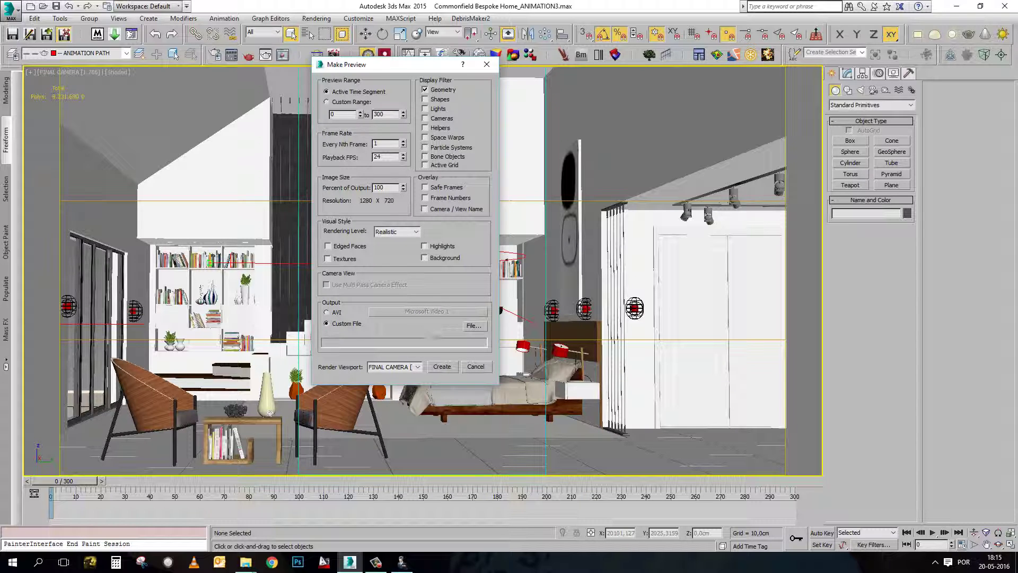
pyautogui.click(474, 325)
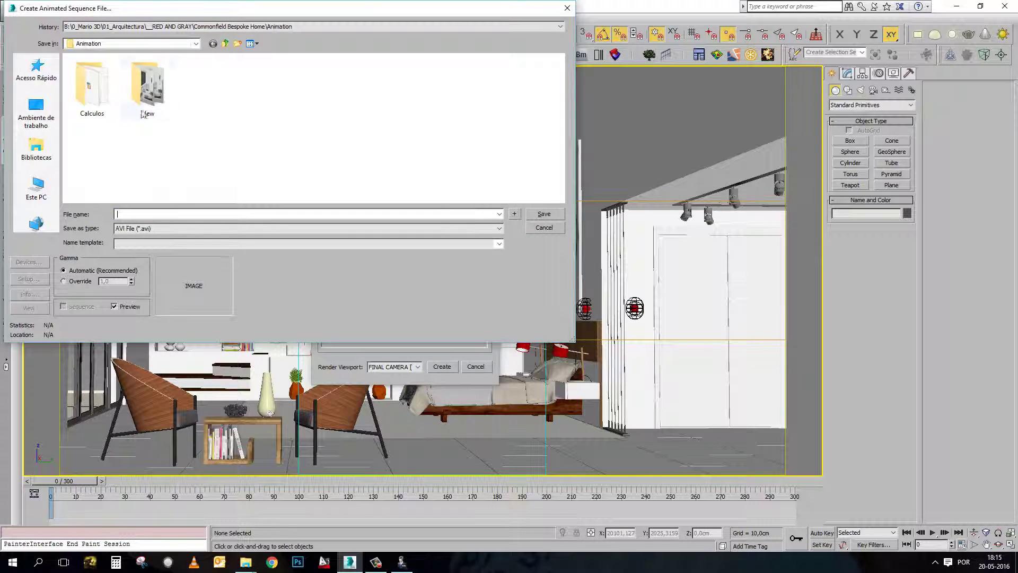
pyautogui.click(205, 228)
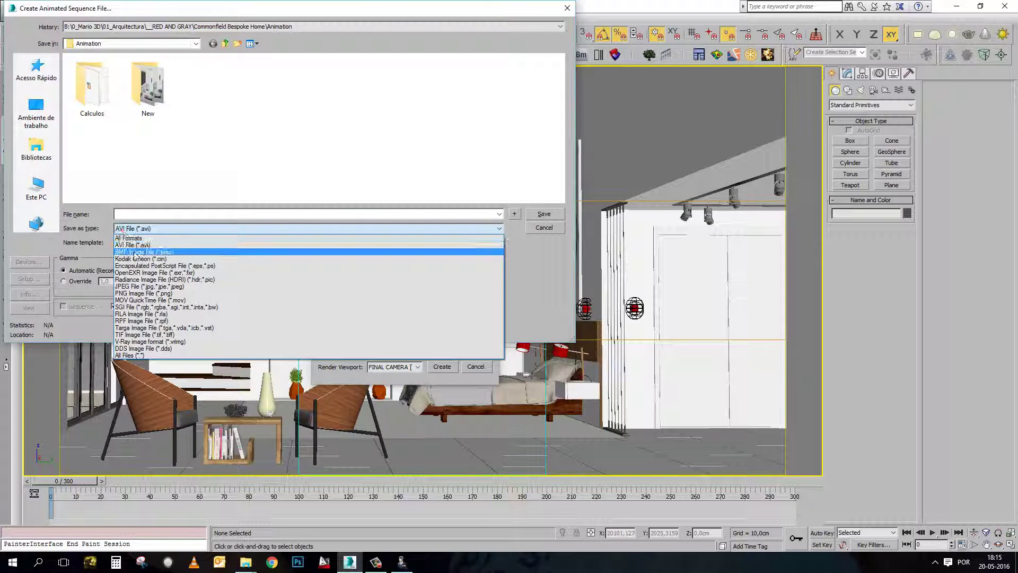
pyautogui.click(156, 301)
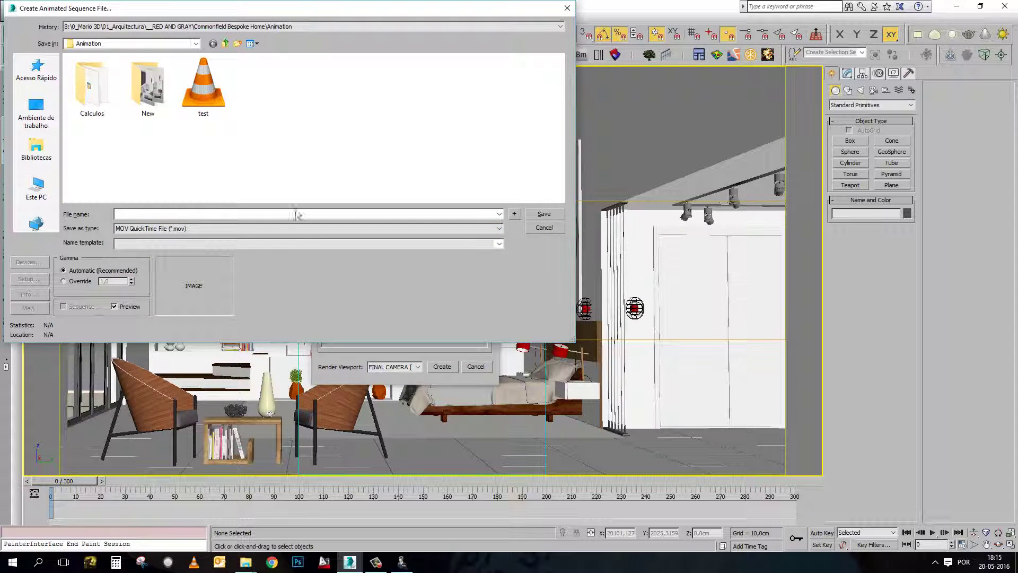
pyautogui.click(133, 214)
pyautogui.write('teste2')
pyautogui.click(556, 227)
# - Set the custom output file to a MOV QuickTime file named teste2, accepting Animação compression at Óptima quality
pyautogui.click(471, 327)
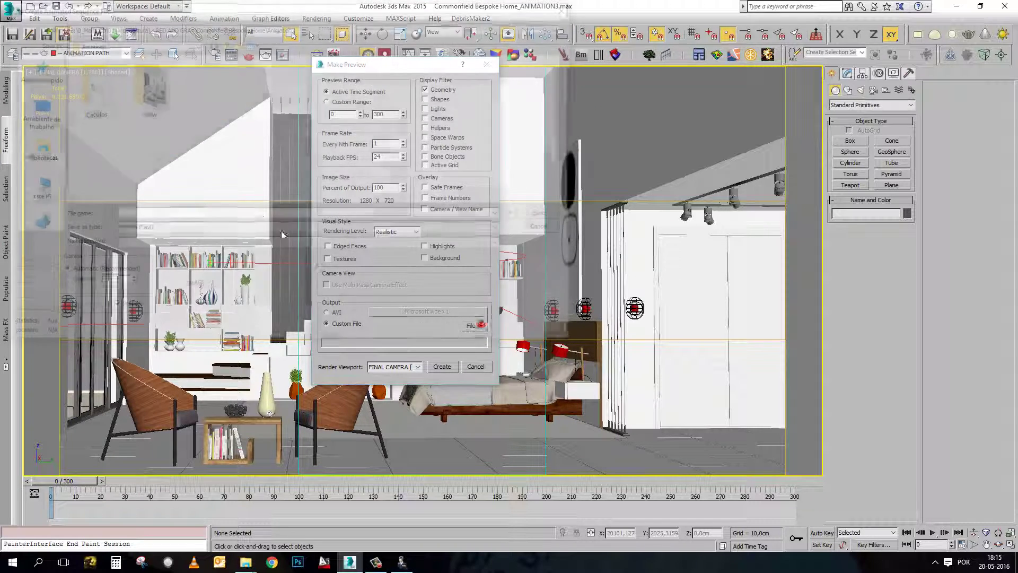
pyautogui.click(136, 228)
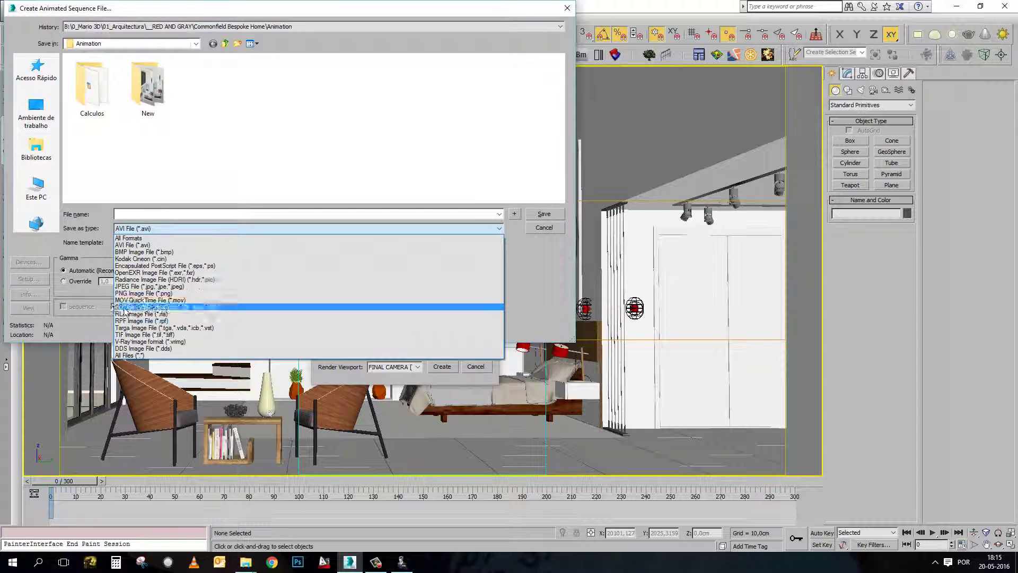
pyautogui.click(138, 300)
pyautogui.write('teste2')
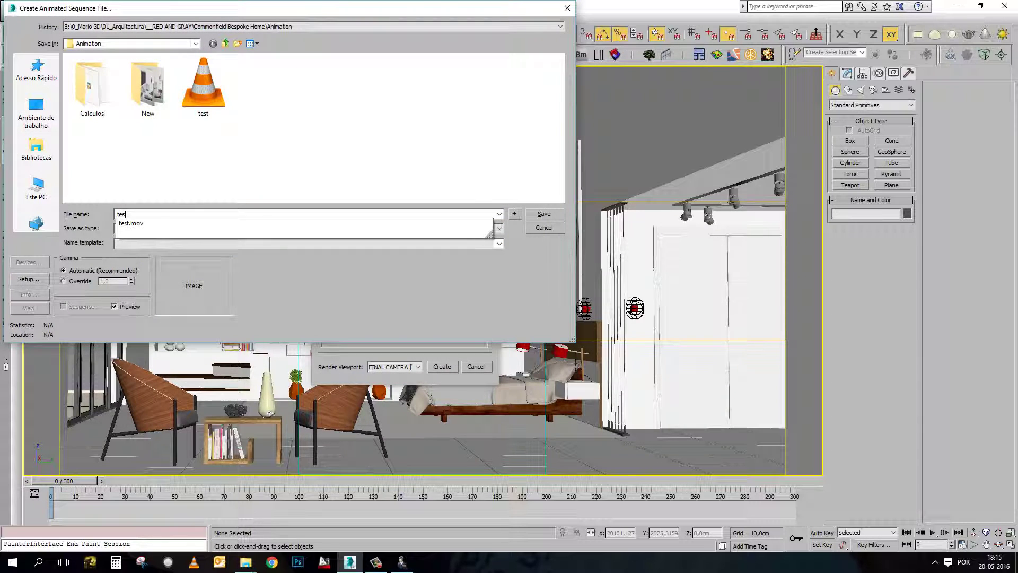
pyautogui.click(542, 212)
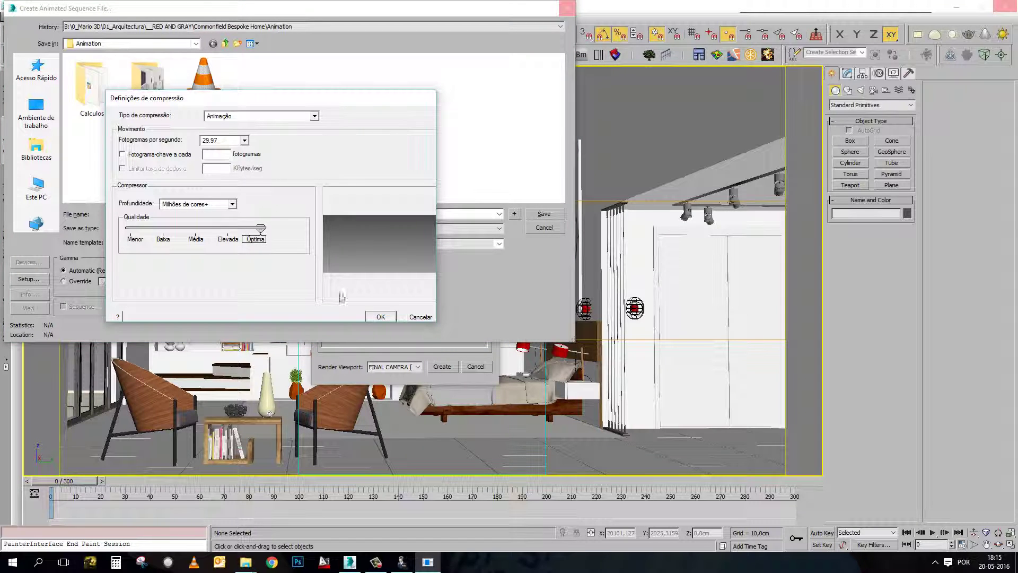
pyautogui.click(380, 317)
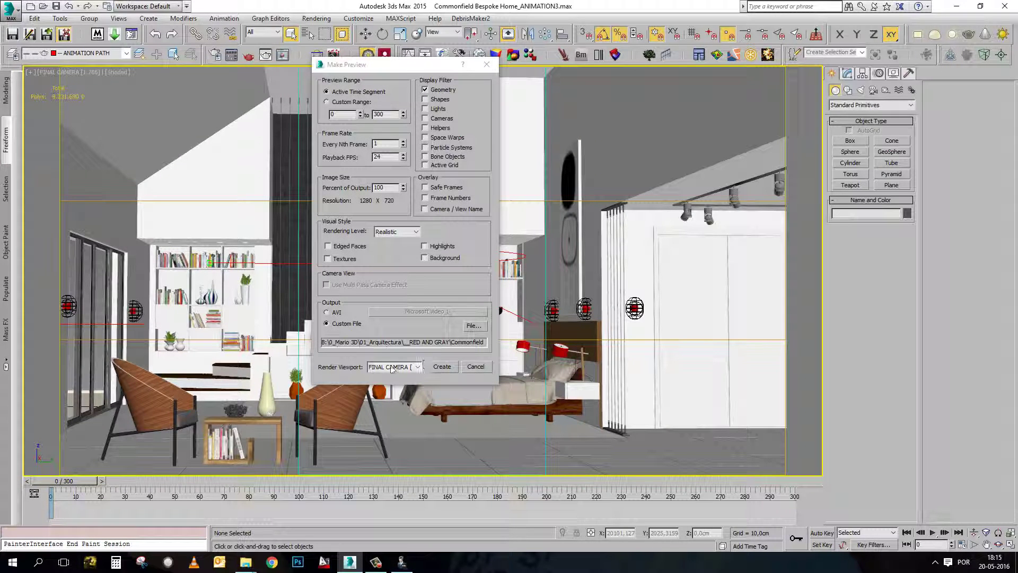
# - Create the preview from the FINAL CAMERA viewport, then stop its creation partway without playing it
pyautogui.click(416, 367)
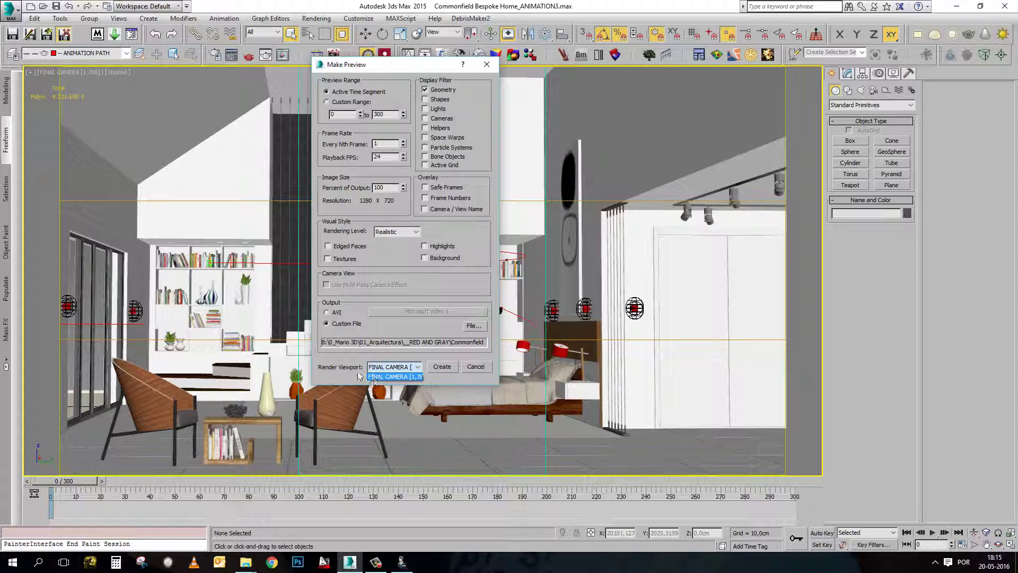
pyautogui.click(390, 377)
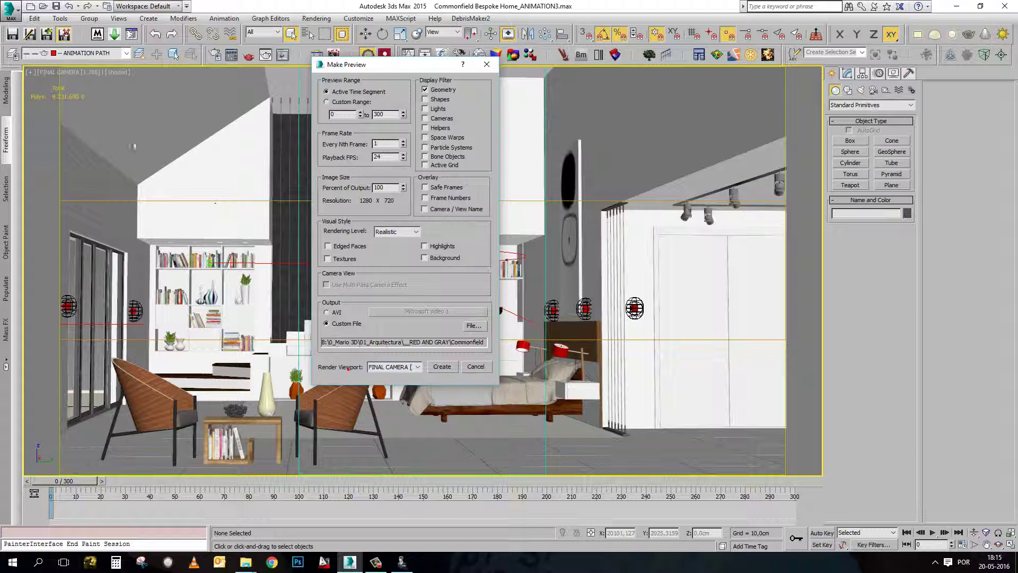
pyautogui.click(444, 367)
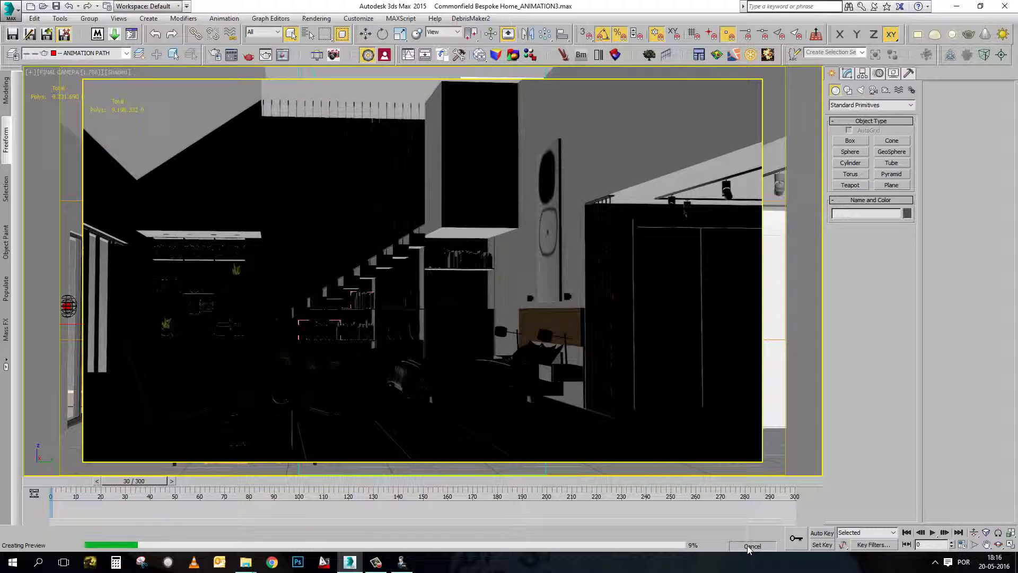
pyautogui.press('Escape')
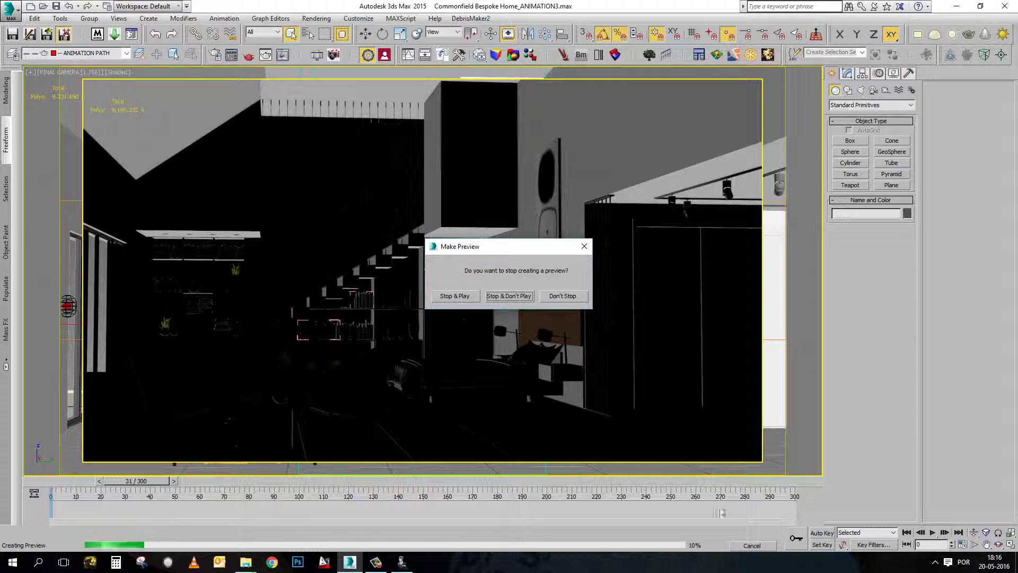
pyautogui.click(512, 298)
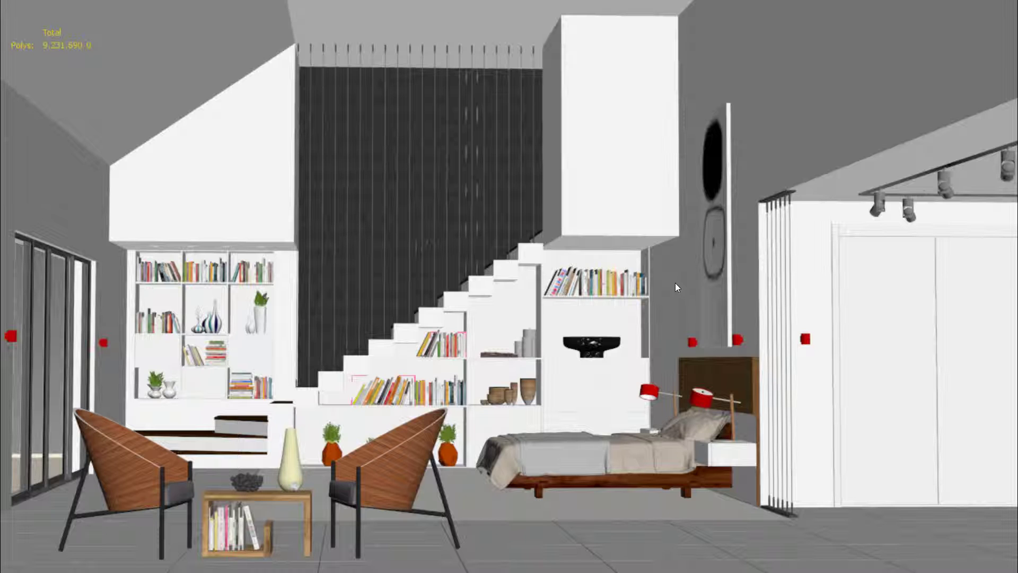
# - Play the existing test.mov preview in VLC media player and leave full-screen view
pyautogui.moveTo(658, 237)
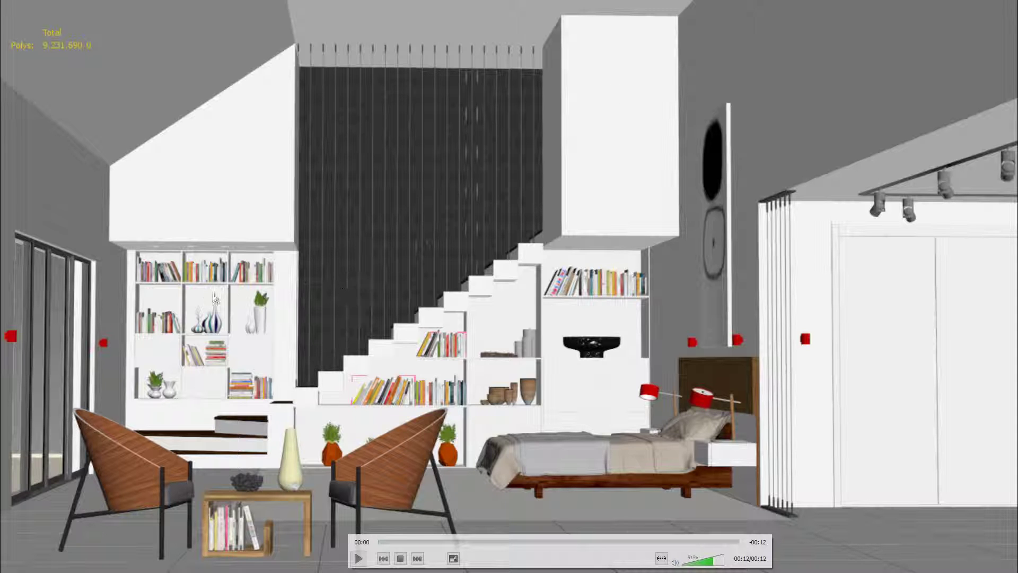
pyautogui.click(358, 558)
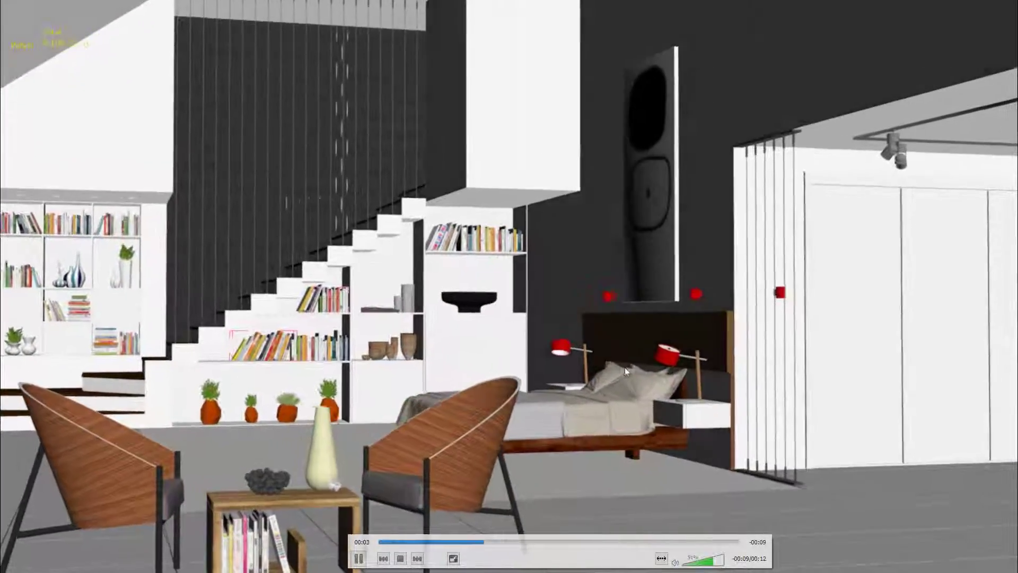
pyautogui.doubleClick(614, 374)
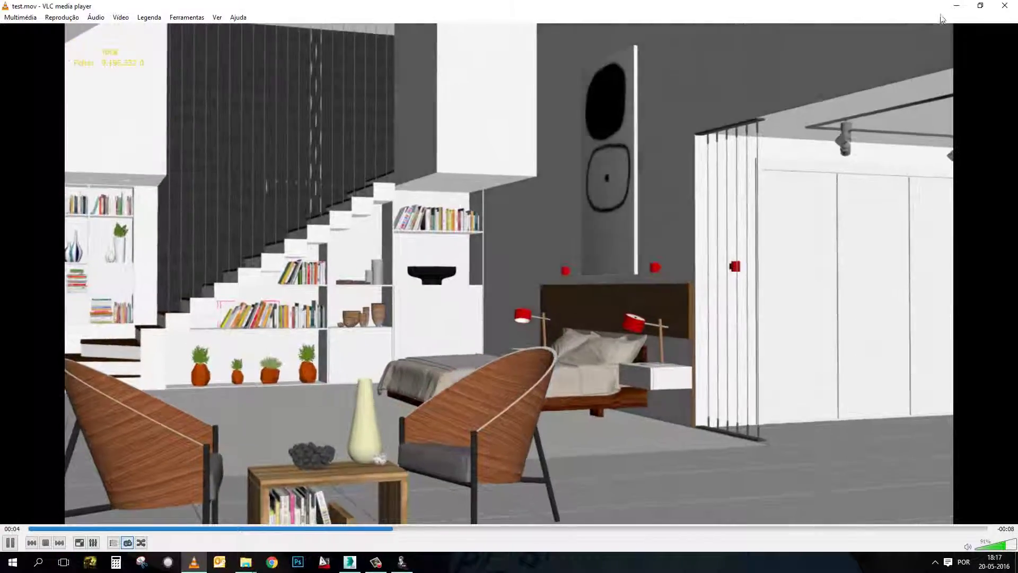
# - Switch back to 3ds Max and return the animation timeline to frame 0
pyautogui.hotkey('alt', 'Tab')
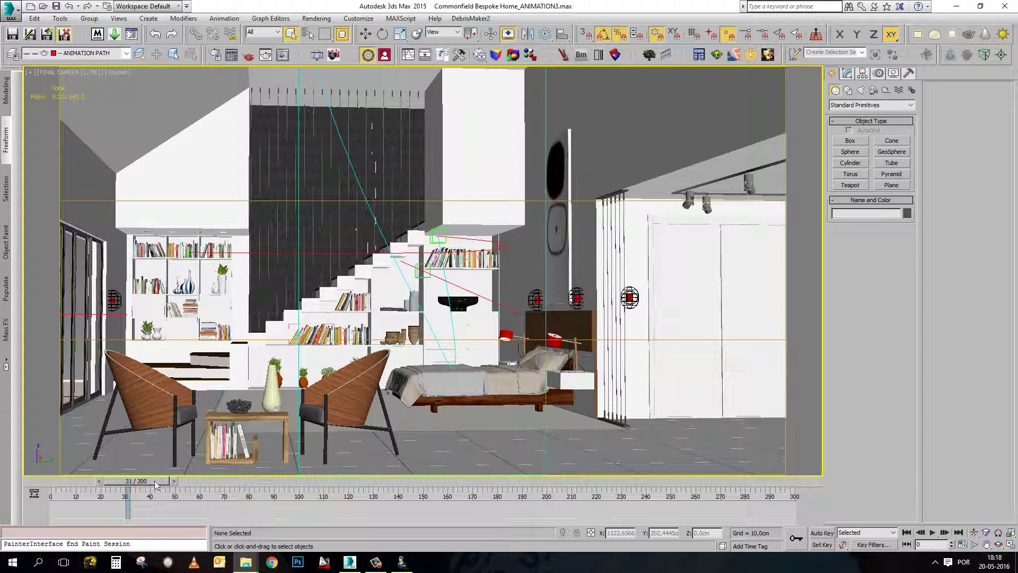
pyautogui.moveTo(155, 482); pyautogui.dragTo(73, 482)
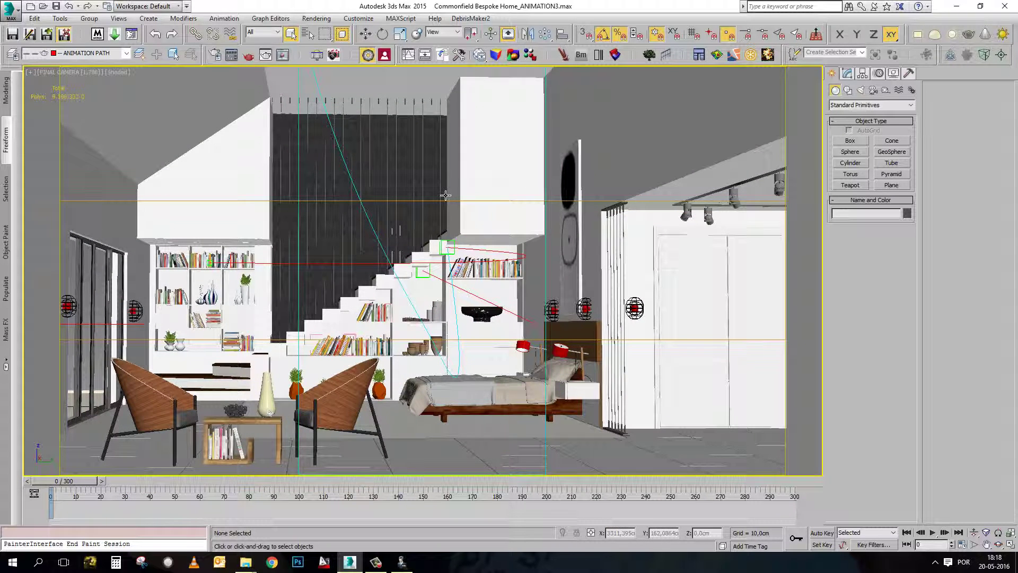
pyautogui.click(84, 19)
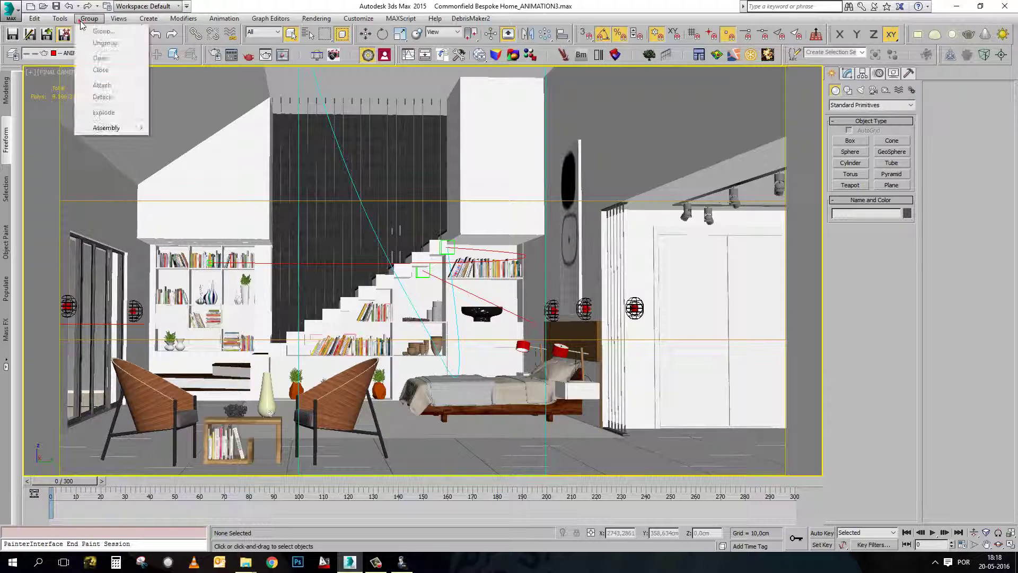
pyautogui.moveTo(60, 18)
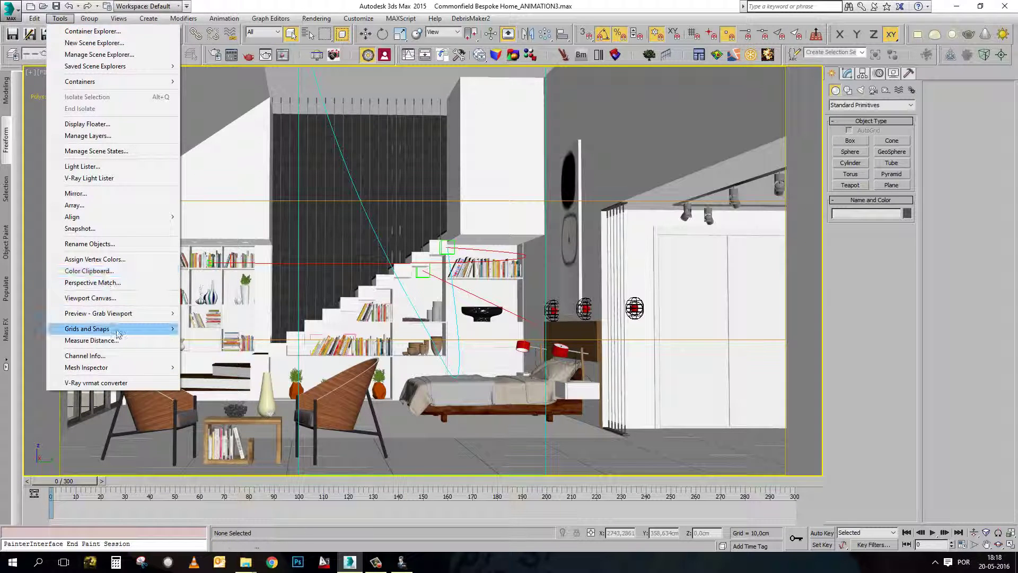
pyautogui.moveTo(87, 328)
pyautogui.click(401, 117)
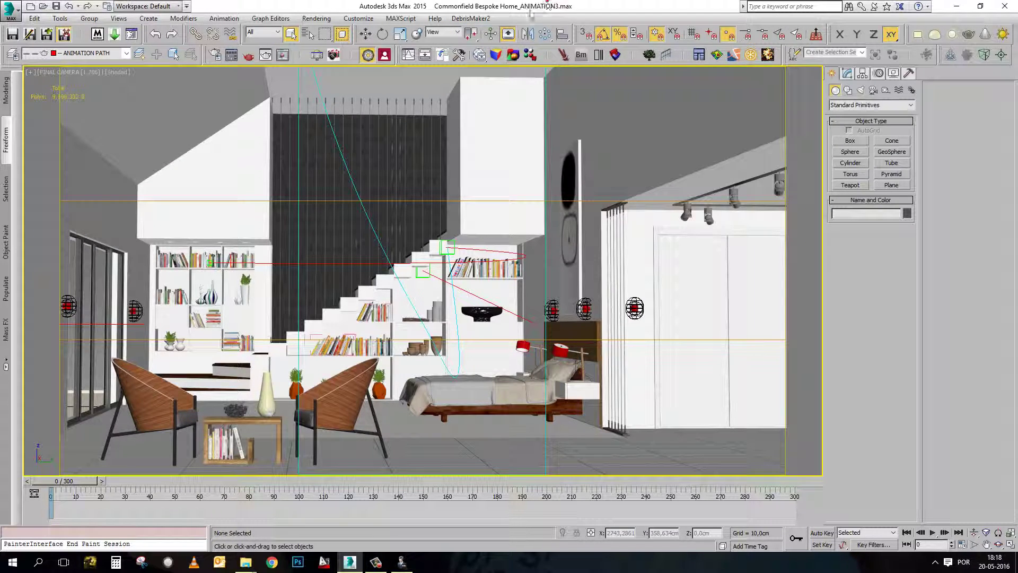